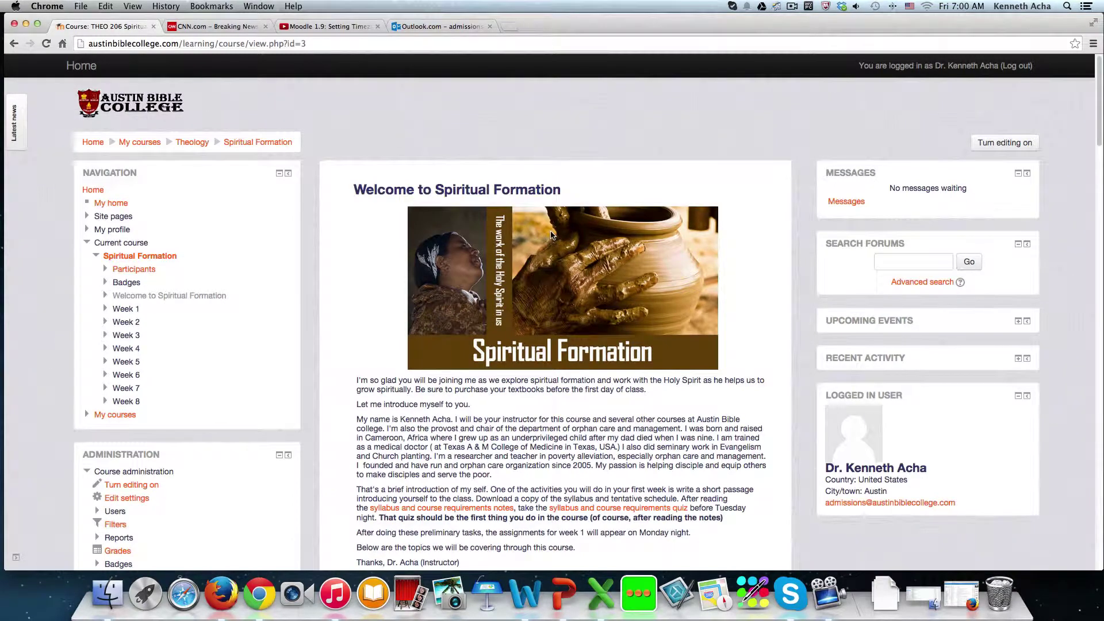
pyautogui.scroll(-5, 551, 233)
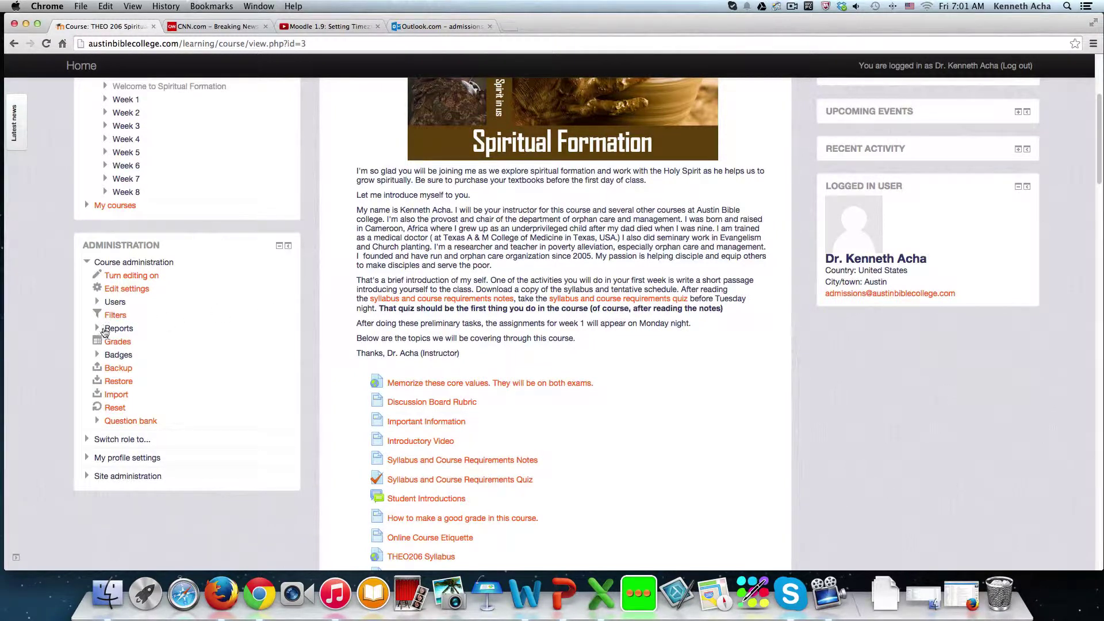
# - Go to the course's grader report and expand the Export formats under Grade administration
pyautogui.click(119, 344)
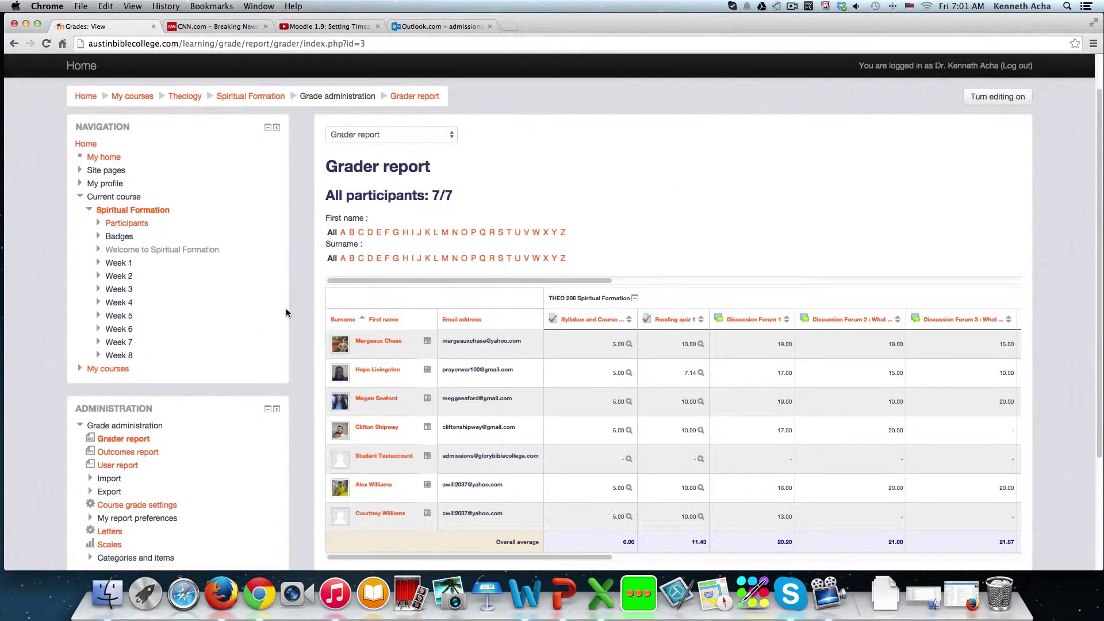
pyautogui.scroll(-5, 286, 309)
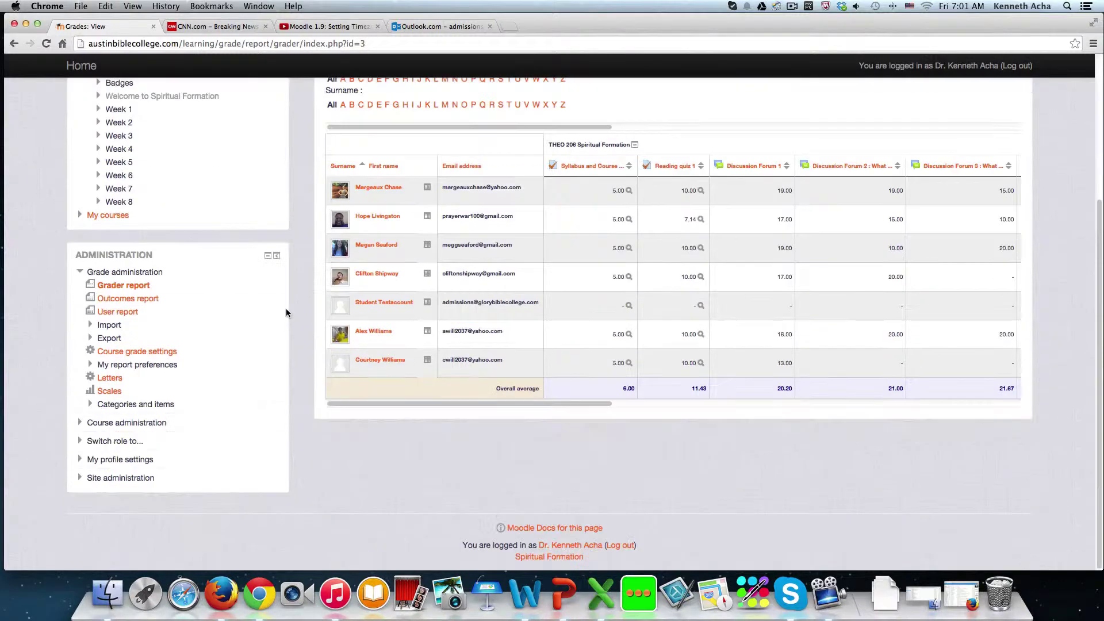
pyautogui.click(104, 340)
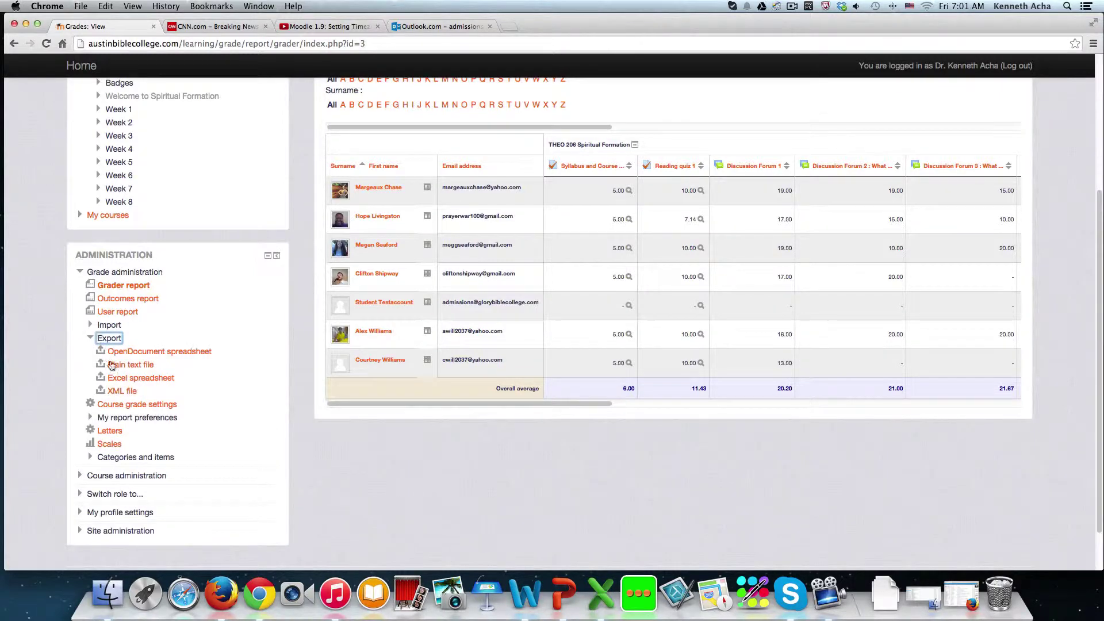
# - Choose the Excel spreadsheet export with all grade items and submit to preview the rows
pyautogui.click(127, 383)
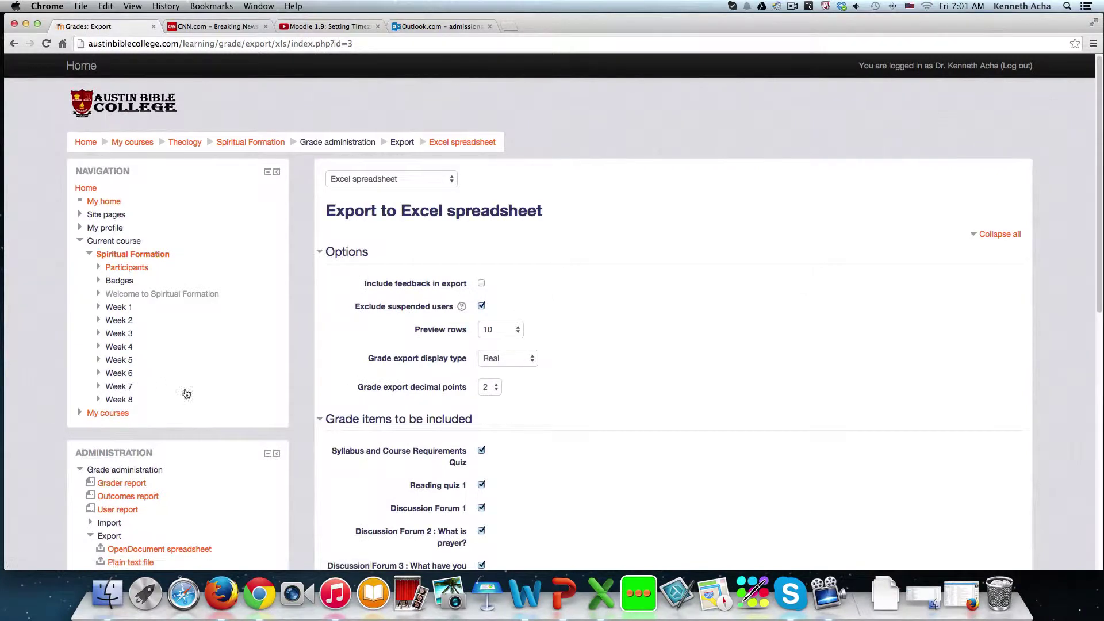
pyautogui.scroll(-2, 566, 355)
pyautogui.scroll(-5, 568, 354)
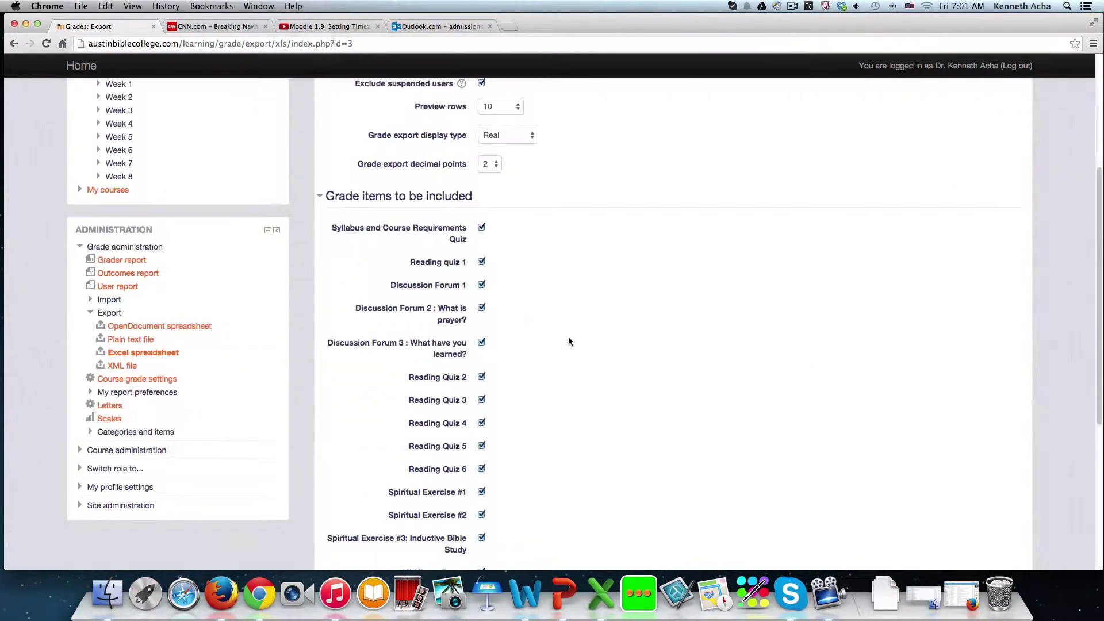
pyautogui.scroll(-8, 568, 340)
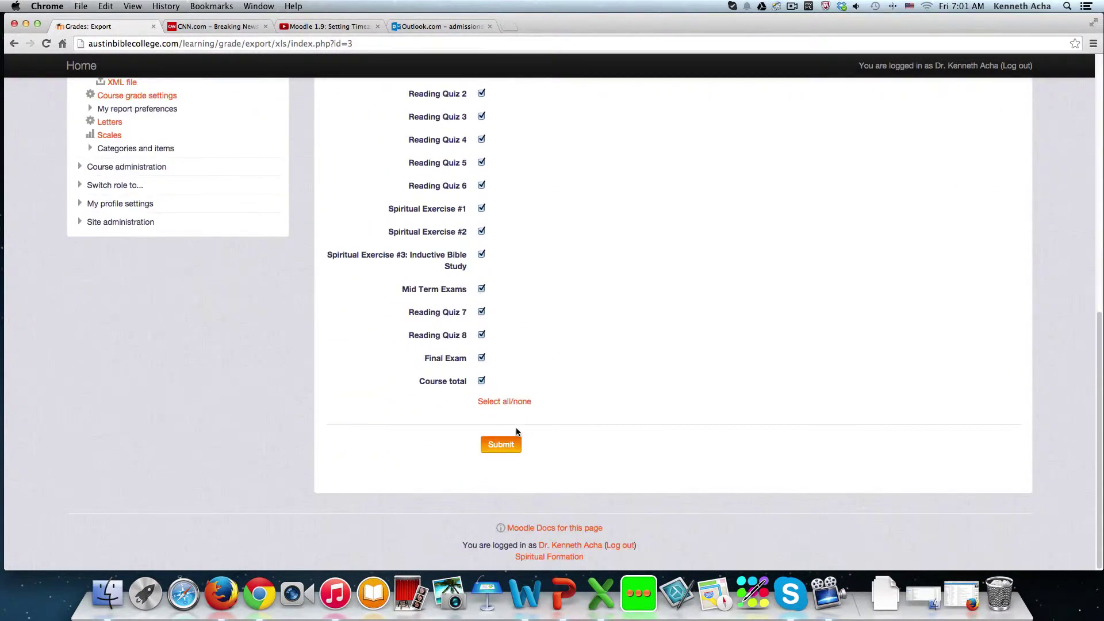
pyautogui.click(504, 446)
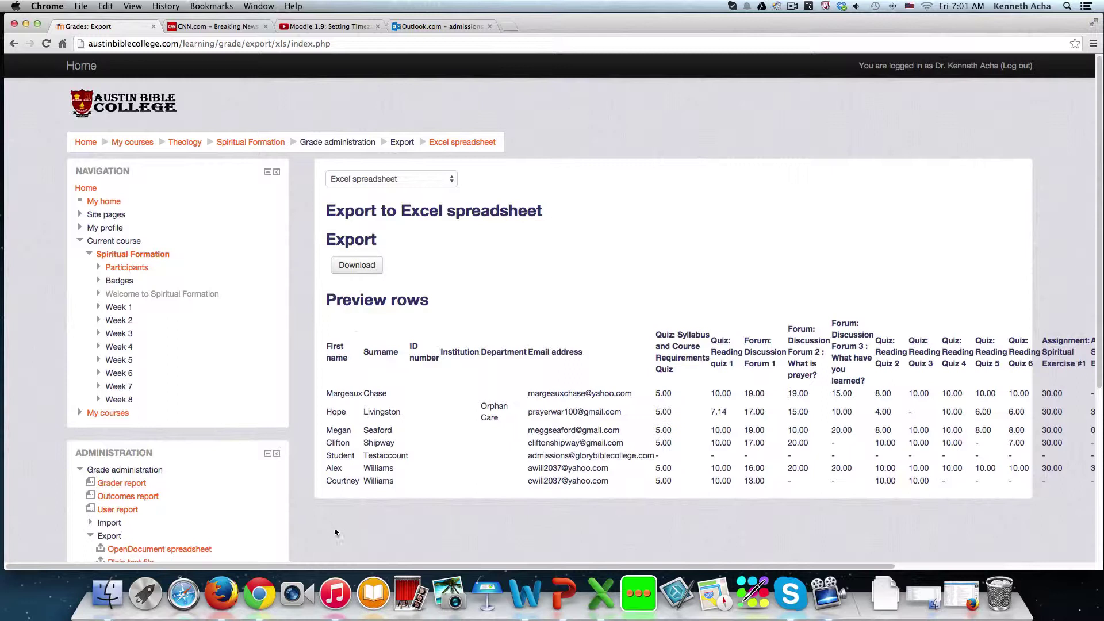
pyautogui.moveTo(340, 566); pyautogui.dragTo(673, 569)
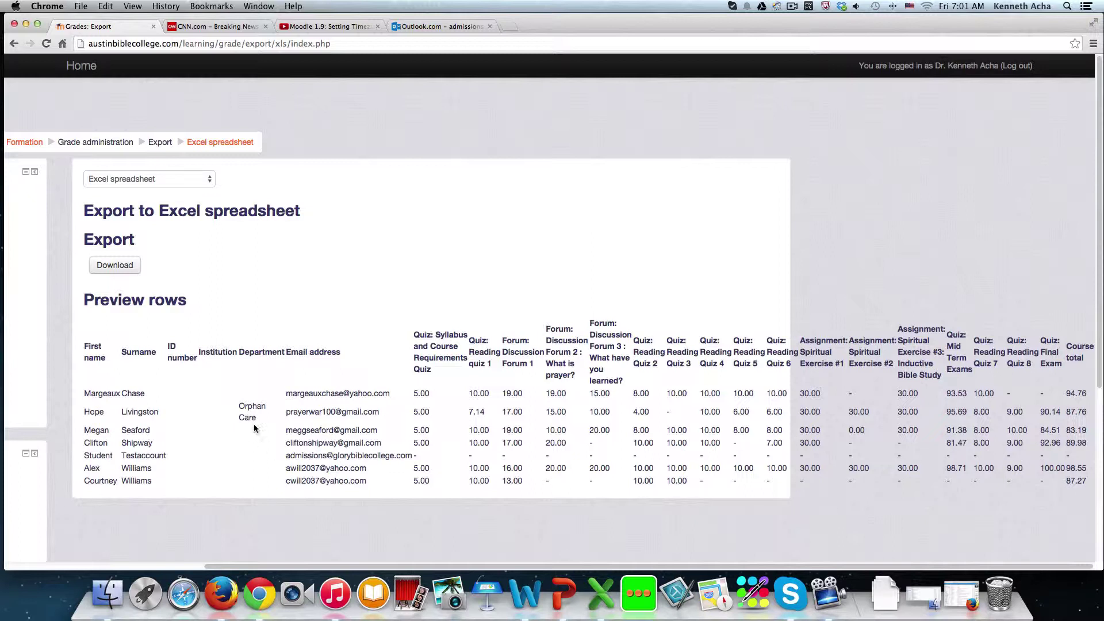
# - Download the Spiritual Formation grades export as an .xlsx file
pyautogui.click(119, 266)
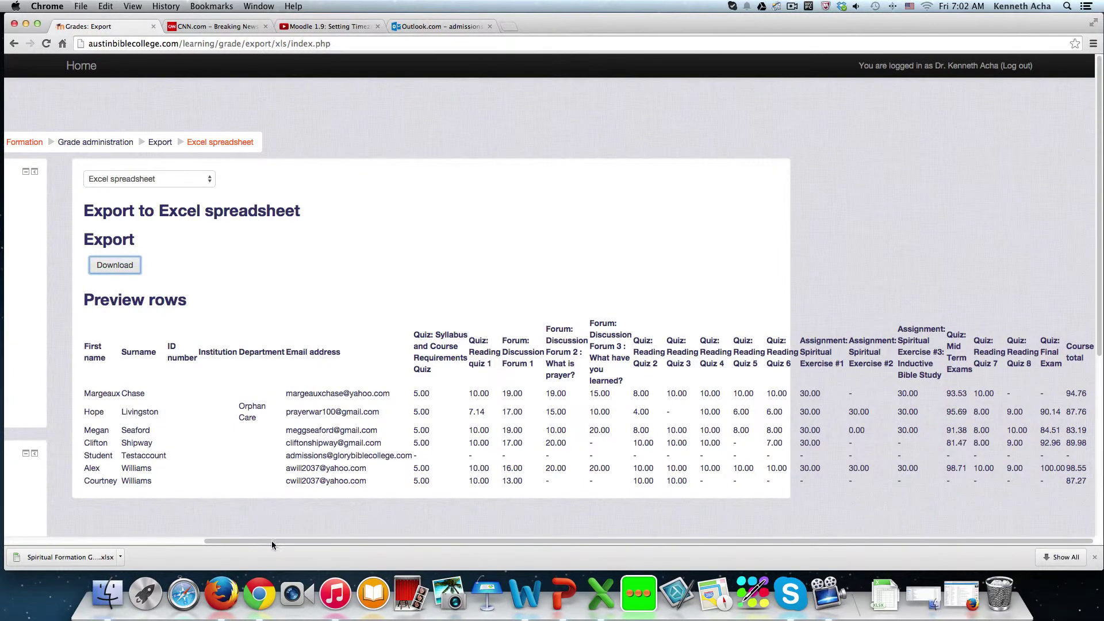
pyautogui.moveTo(272, 541); pyautogui.dragTo(110, 539)
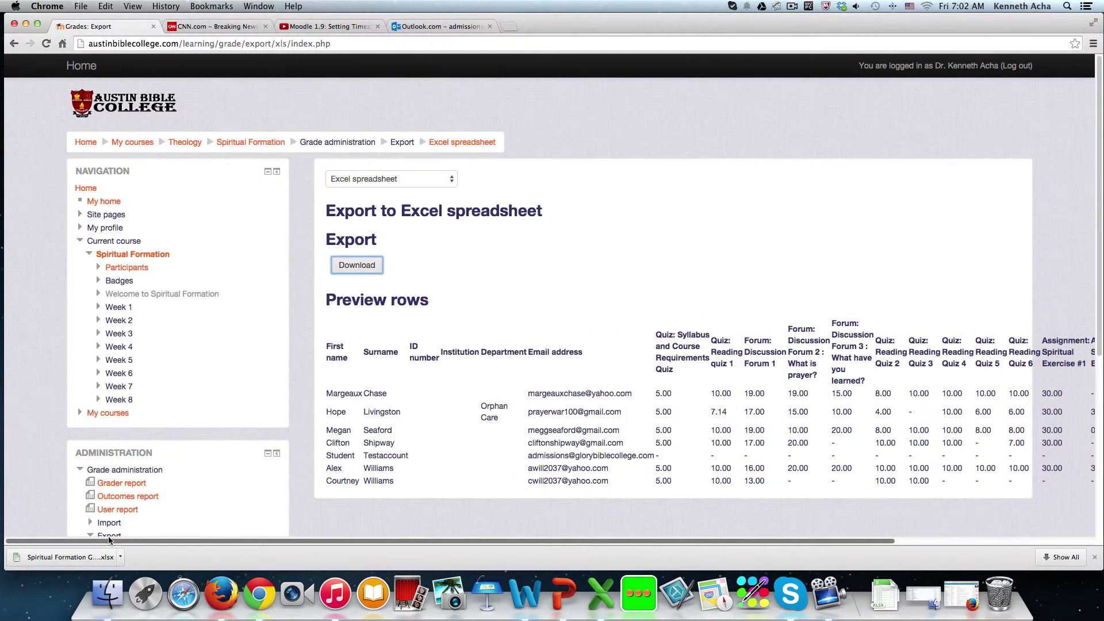